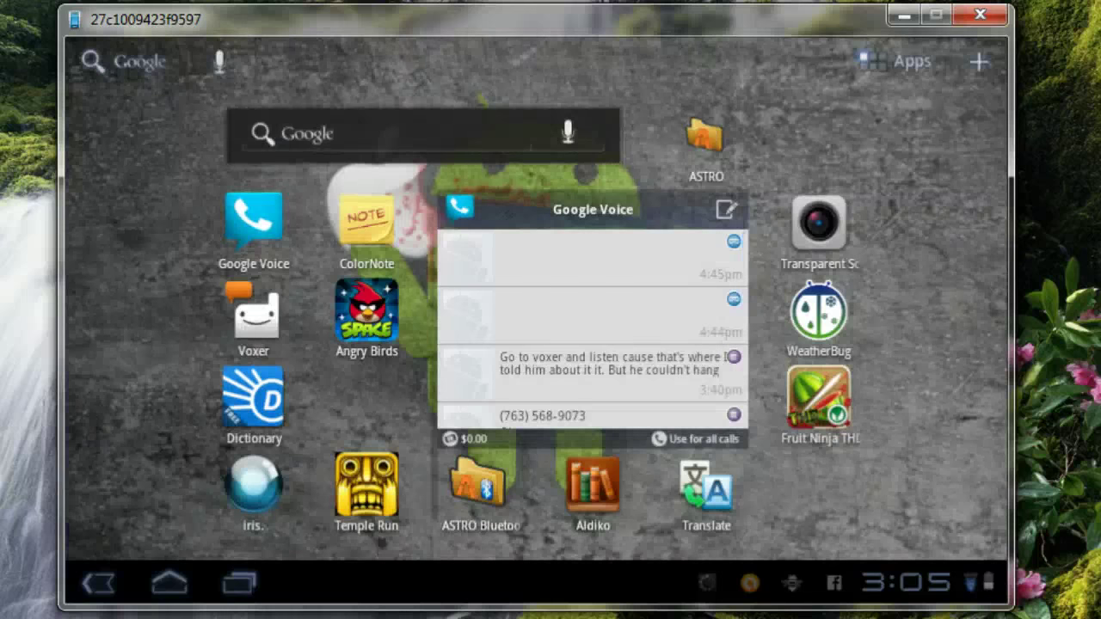
Launch Fake GPS from the app drawer so its map shows a pin on P'yŏngyang
left_click_drag(732, 129, 500, 129)
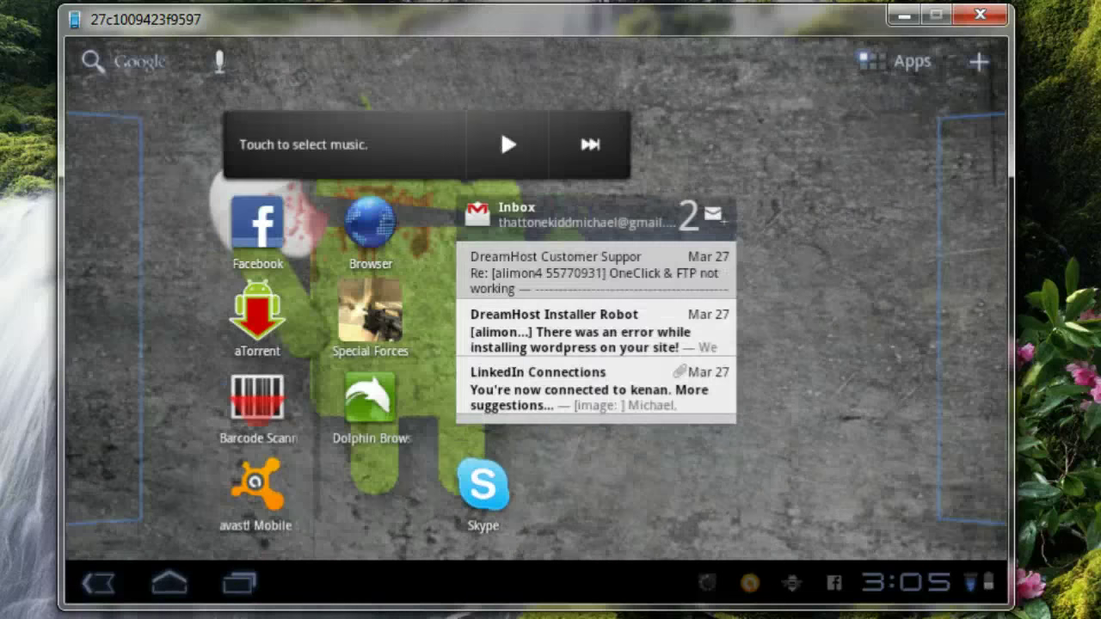
left_click(895, 61)
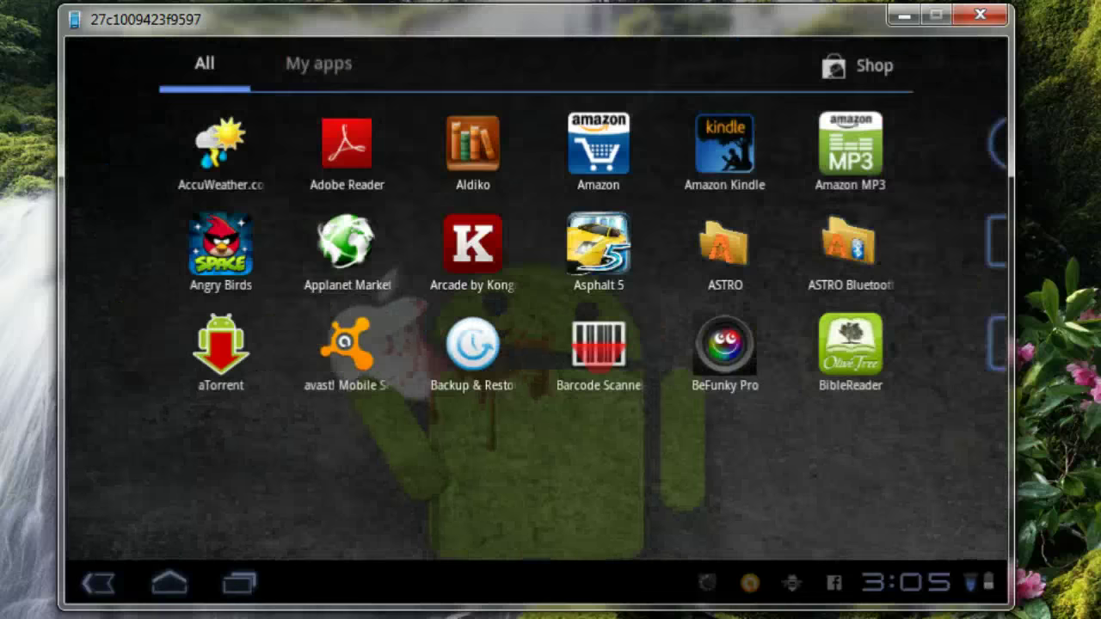
left_click_drag(732, 430, 387, 431)
left_click_drag(732, 430, 387, 431)
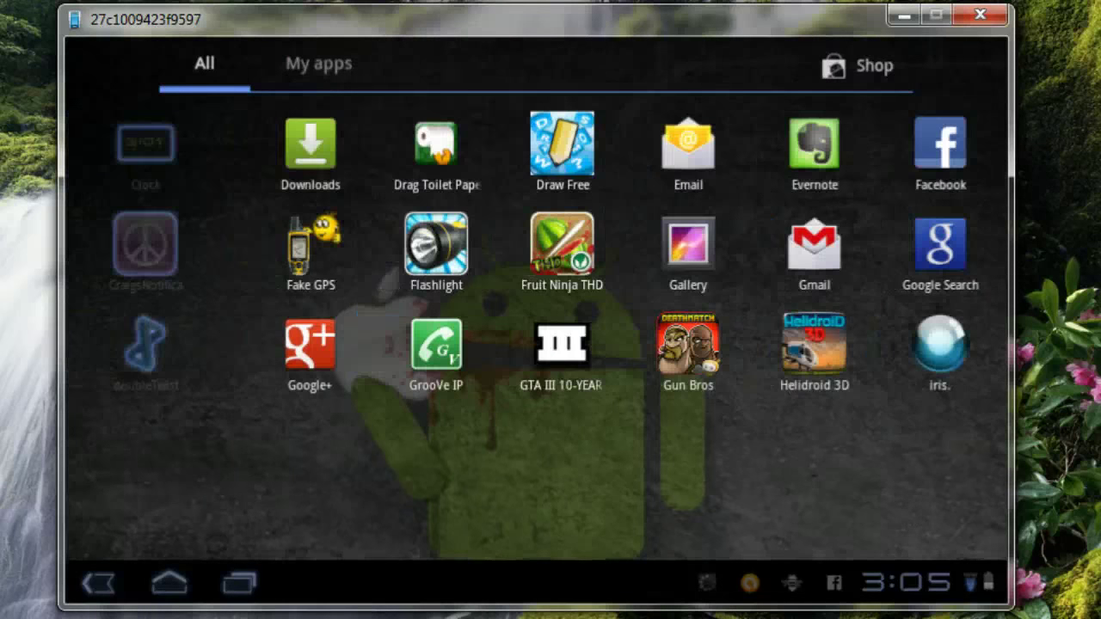
left_click_drag(559, 430, 470, 431)
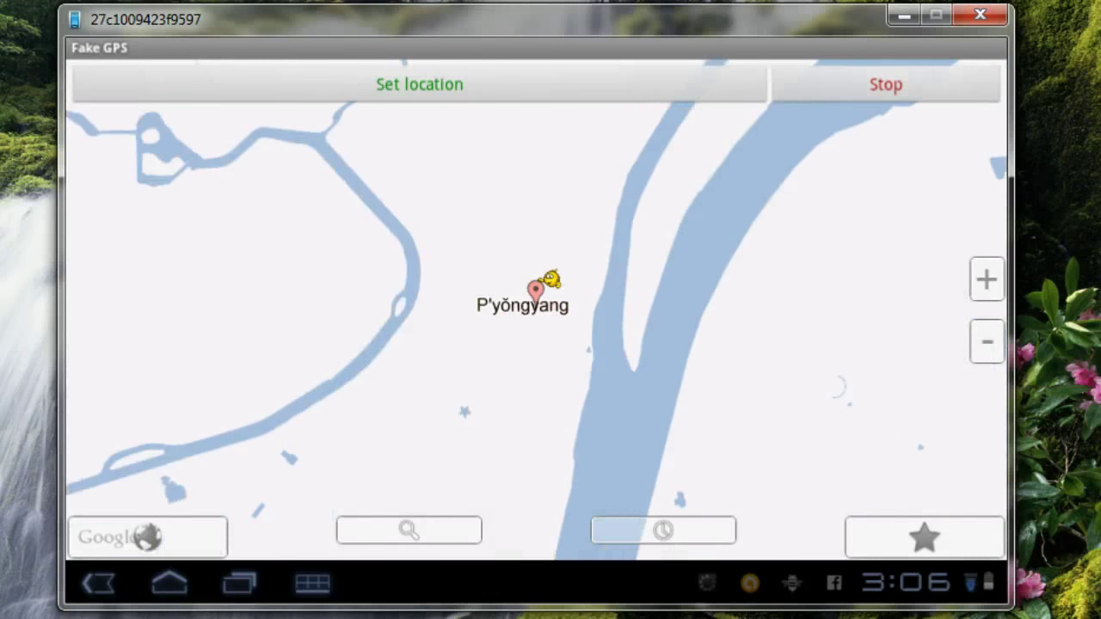
Spoof the location at the P'yŏngyang pin and confirm coordinates 39.0321, 125.7548 in the notification
left_click(419, 83)
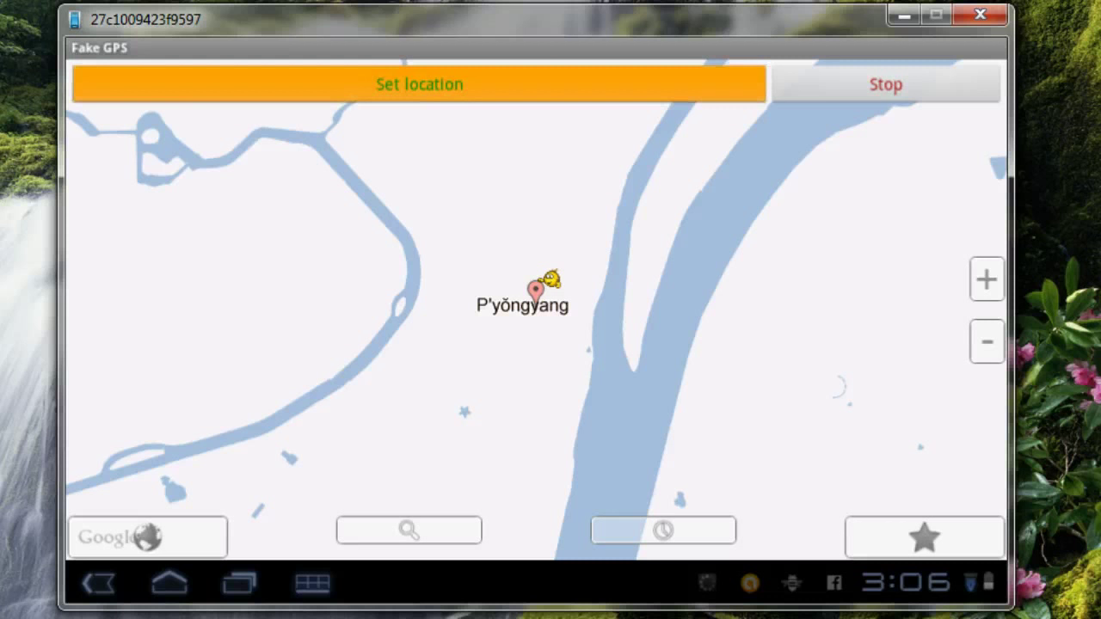
left_click(313, 583)
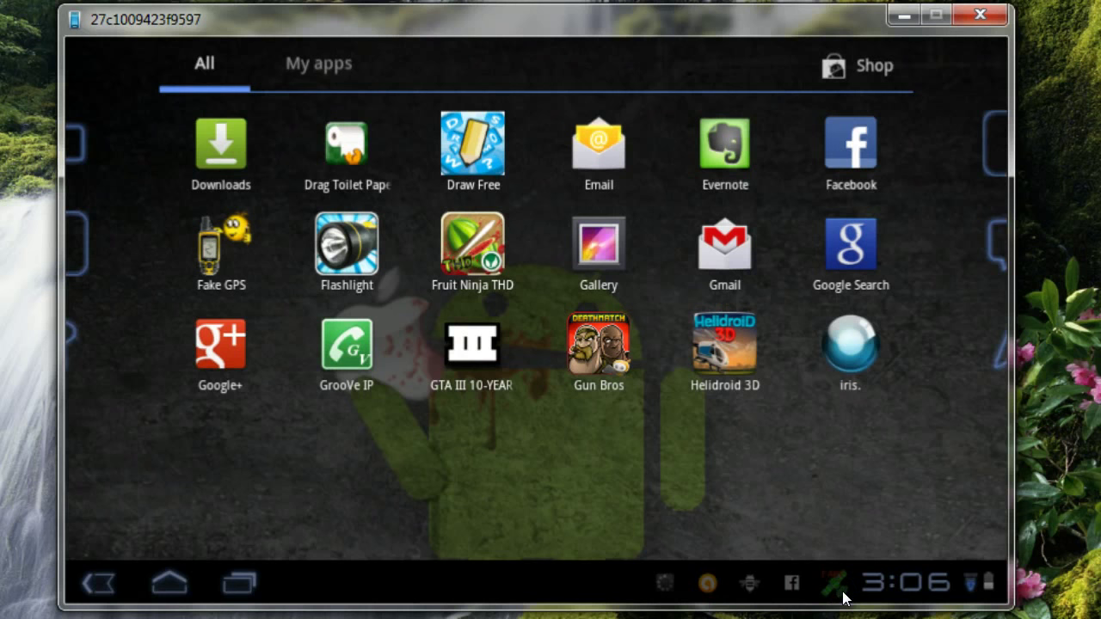
left_click(844, 597)
left_click(574, 471)
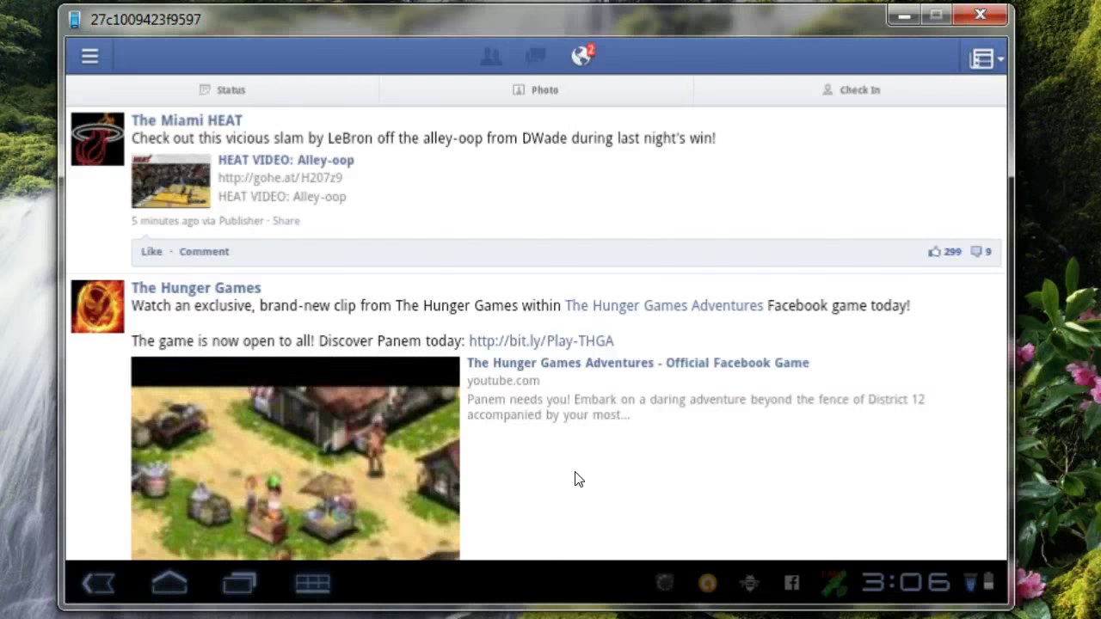
Scroll up in Facebook and exit the accidental text-selection mode to begin the check-in
scroll(575, 480, "up", 3)
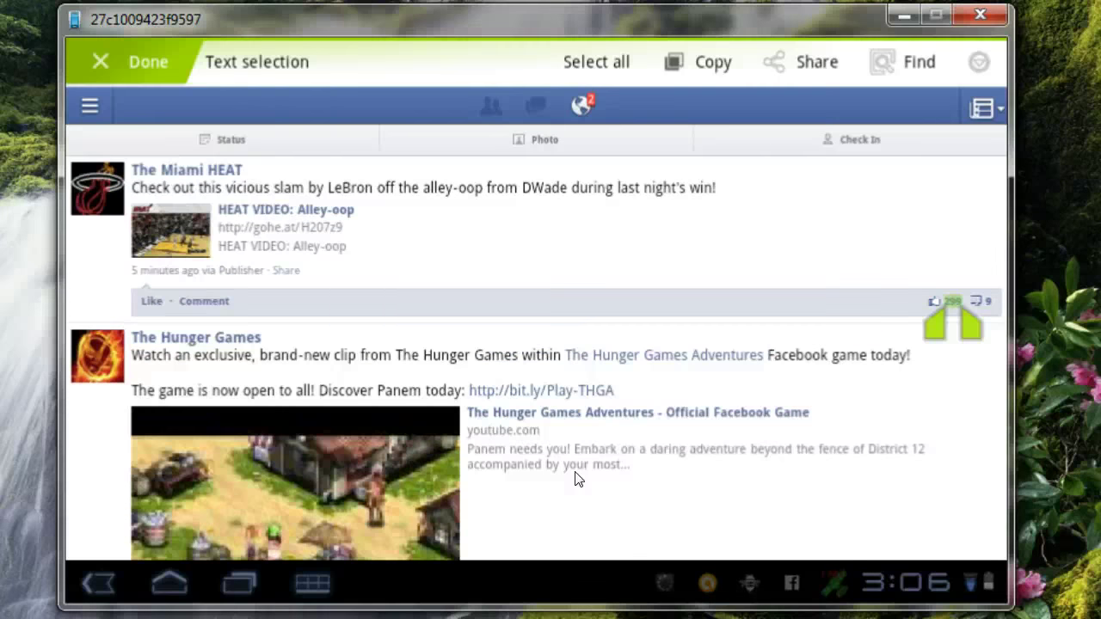
left_click(575, 479)
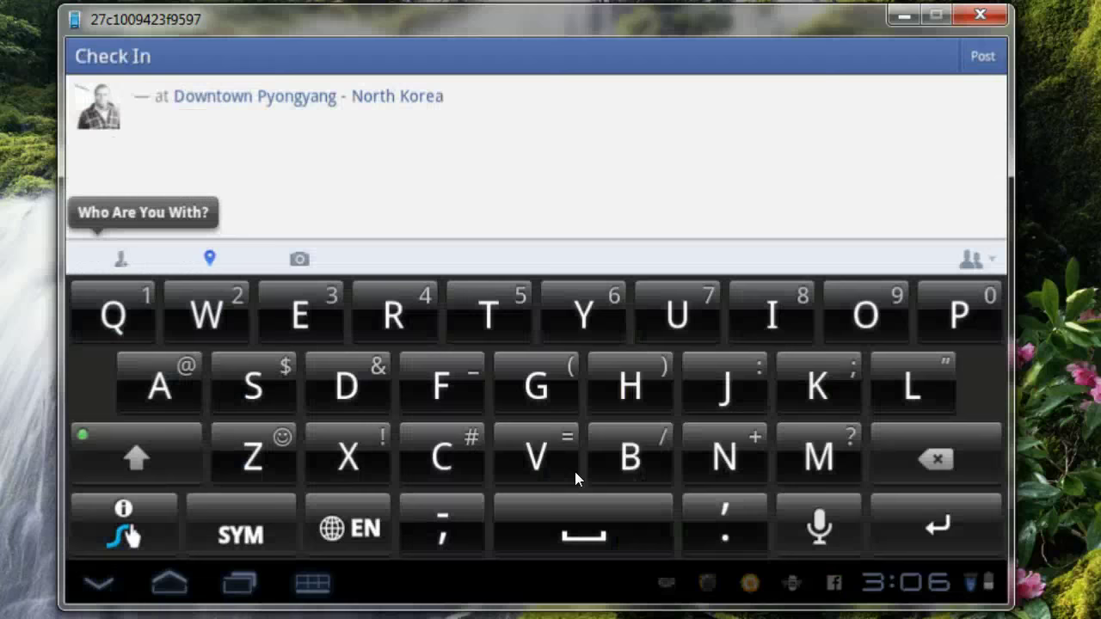
Enter 'Chilling in the far east' as the check-in message, removing the stray trailing letters
type("Chil")
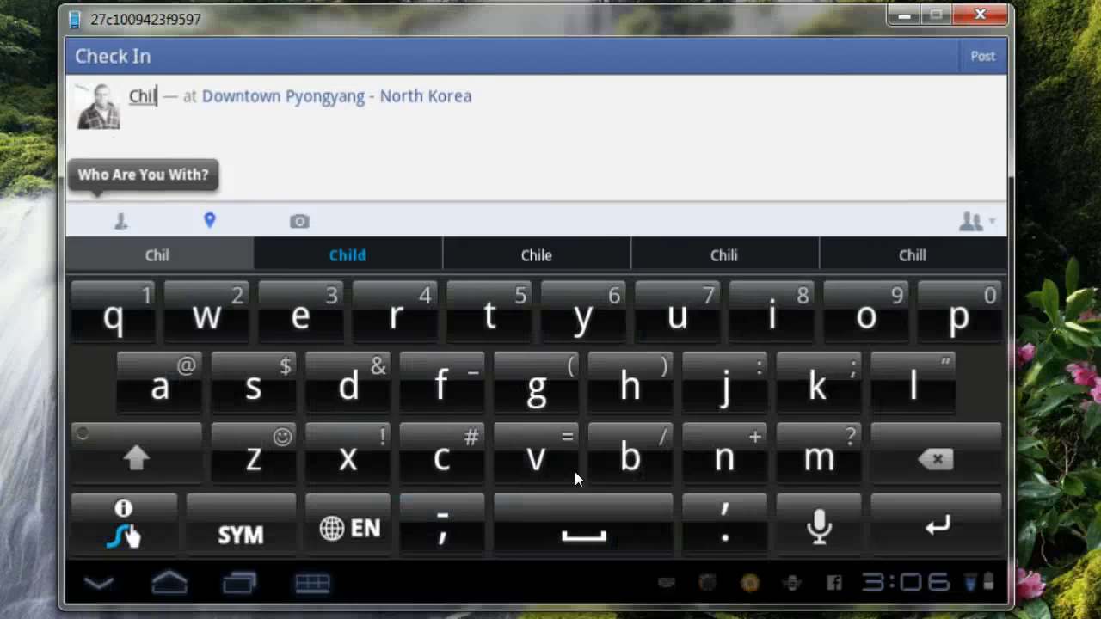
type("long")
key("space")
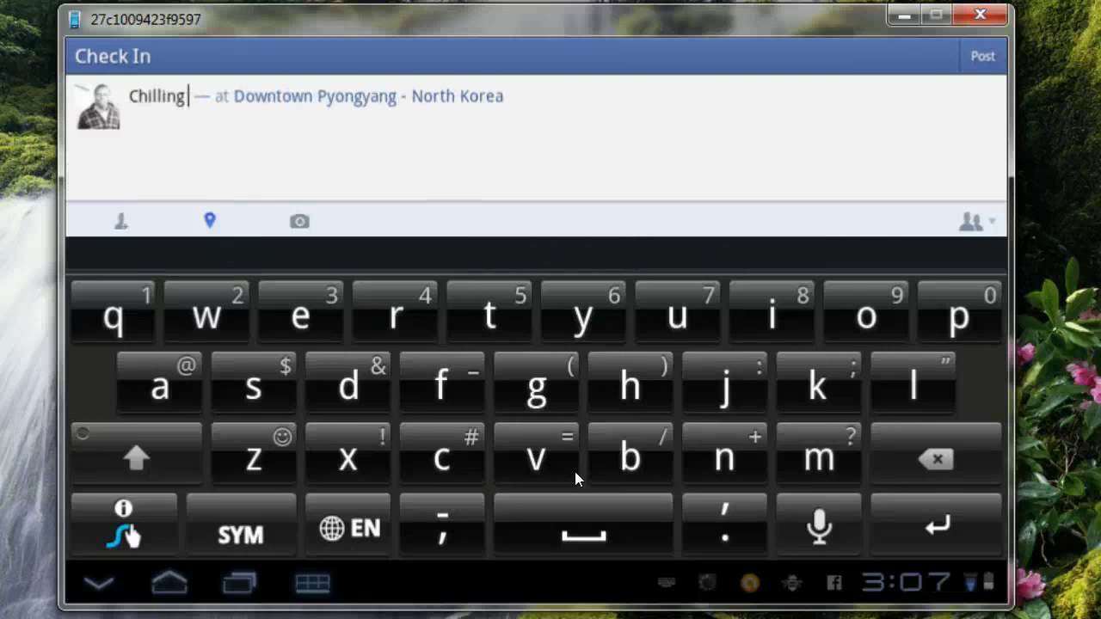
type("in the ")
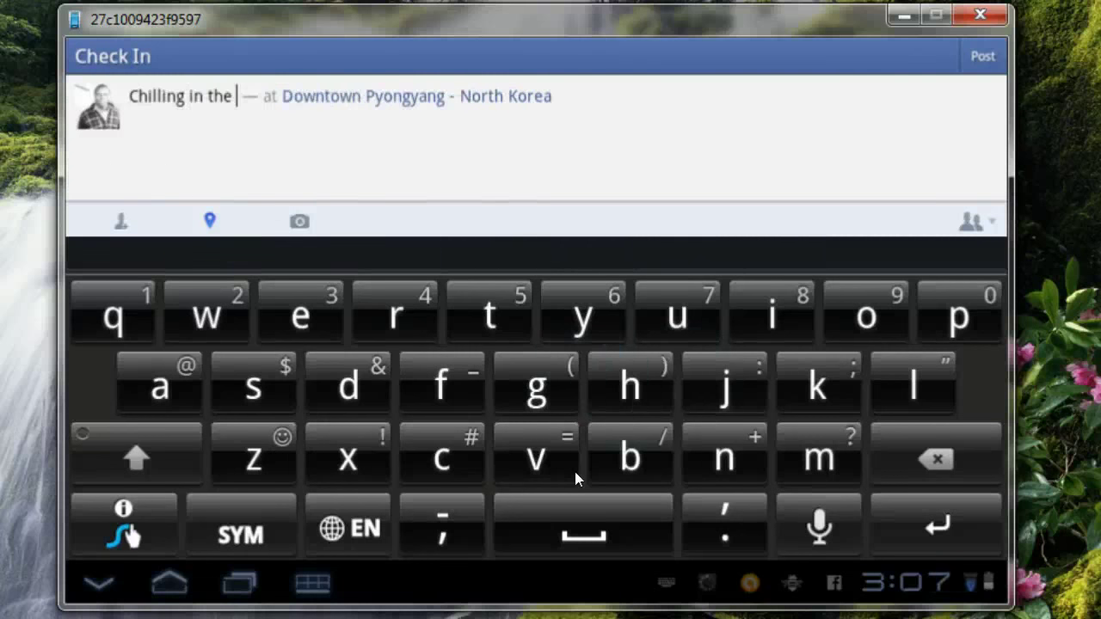
type("far eas")
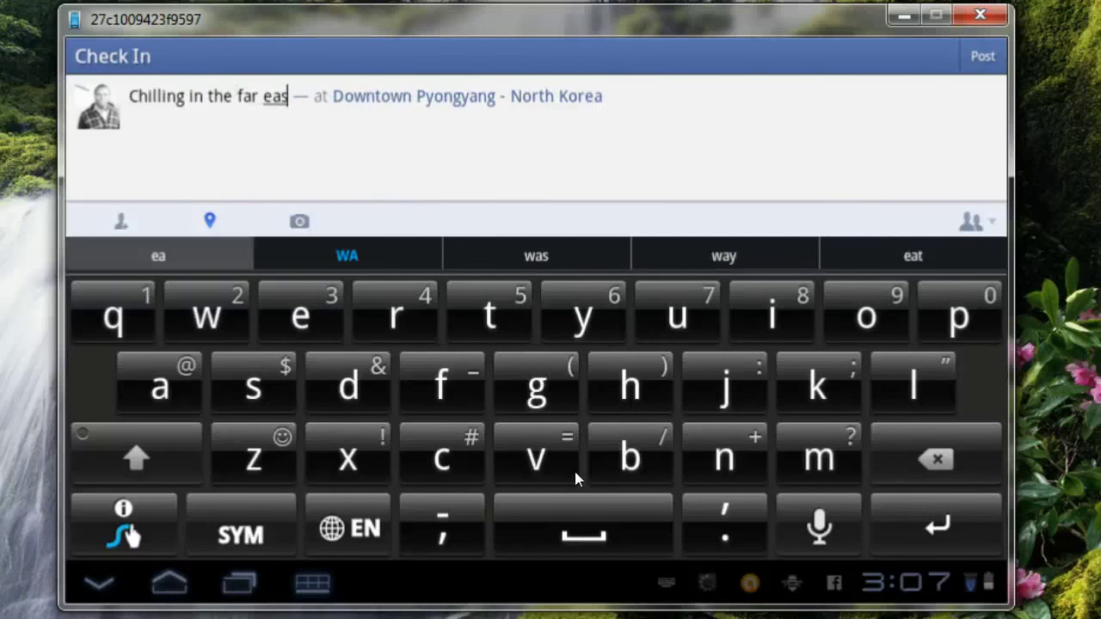
type("t w")
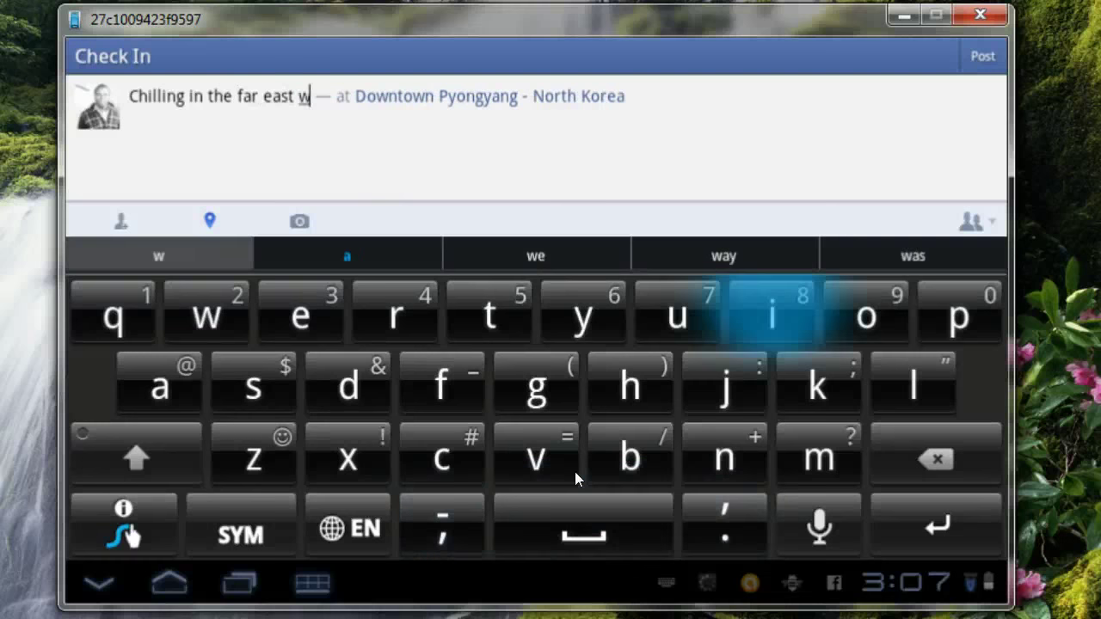
type("i th")
key("BackSpace")
key("BackSpace")
key("BackSpace")
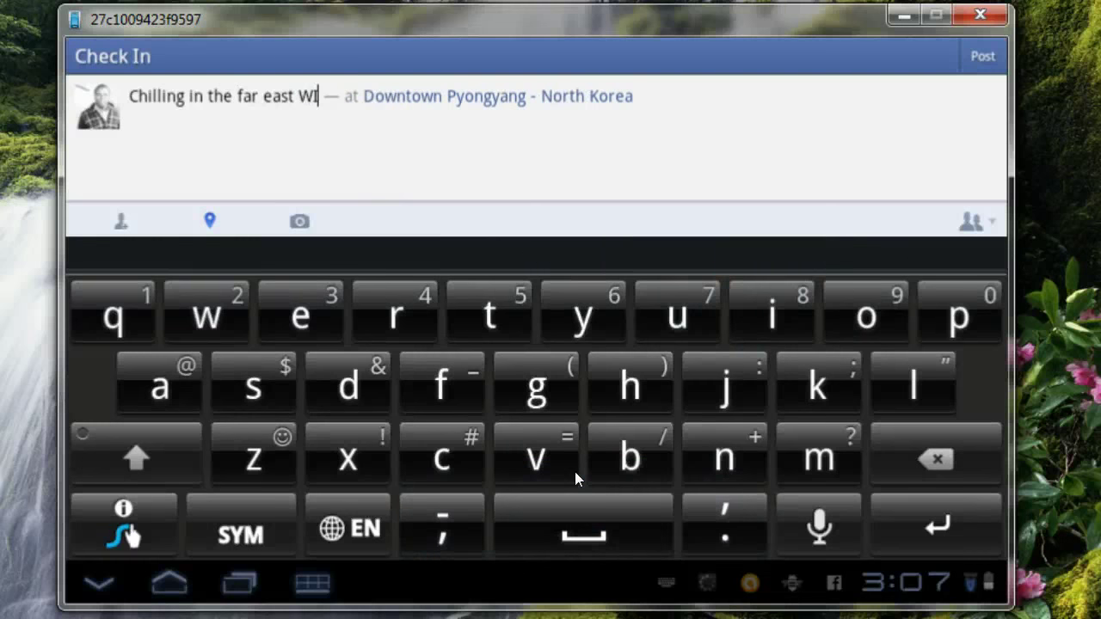
key("BackSpace")
key("BackSpace")
key("BackSpace")
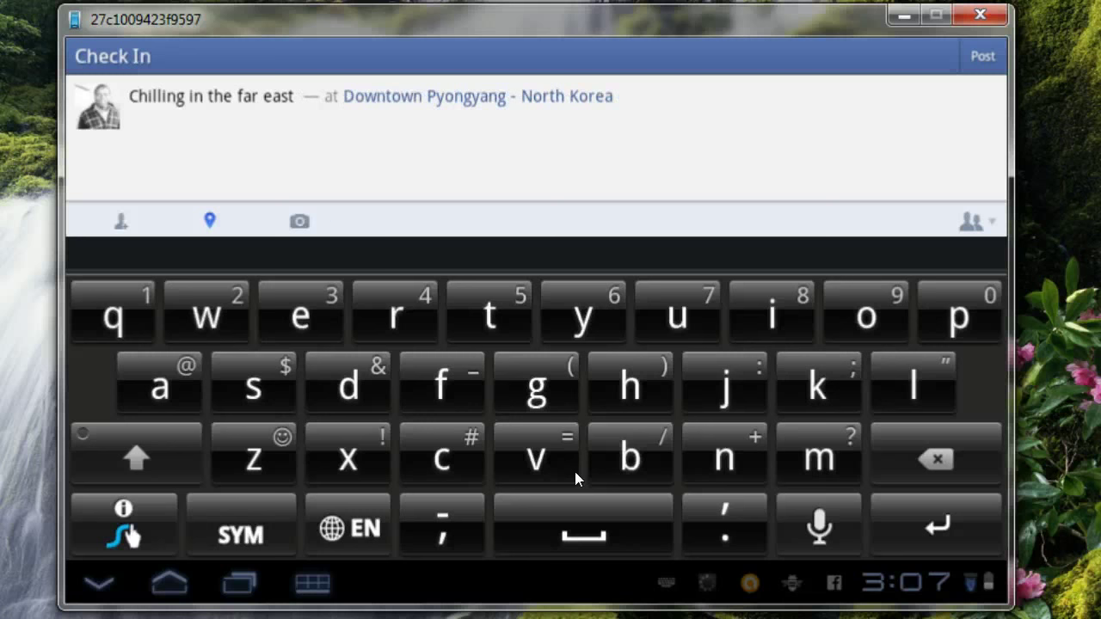
type("wi")
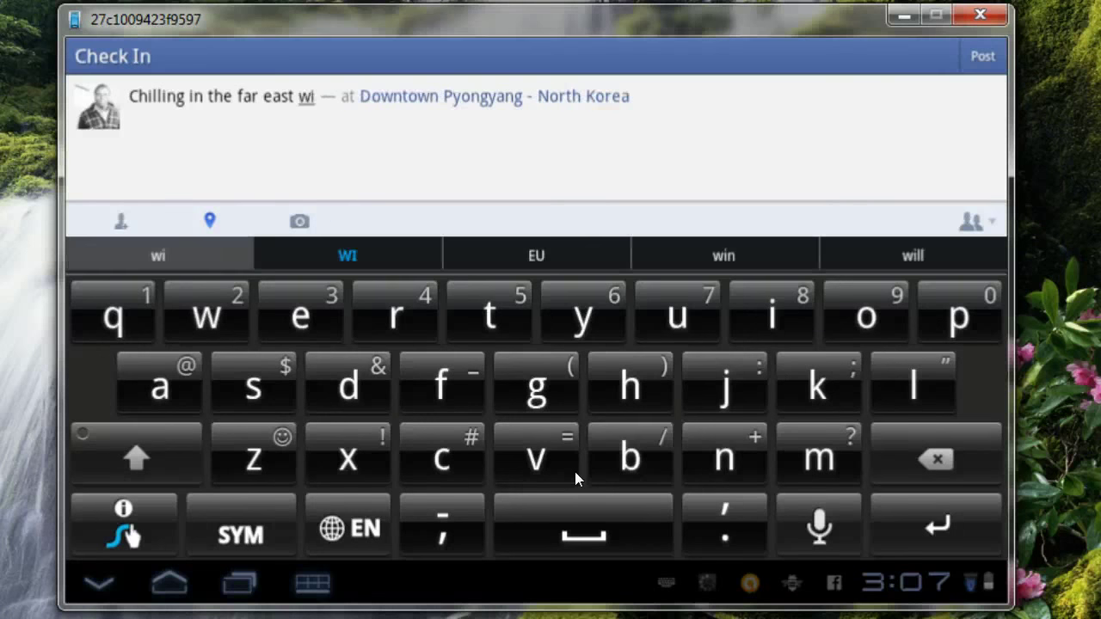
key("BackSpace")
key("BackSpace")
key("BackSpace")
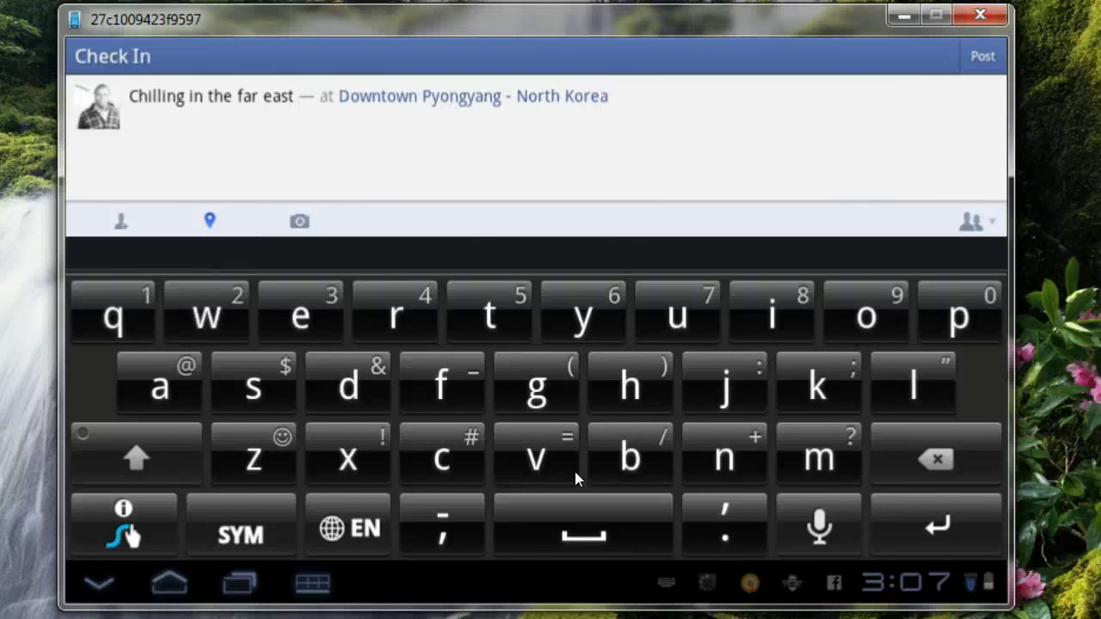
Publish the Downtown Pyongyang check-in to the news feed
key("Escape")
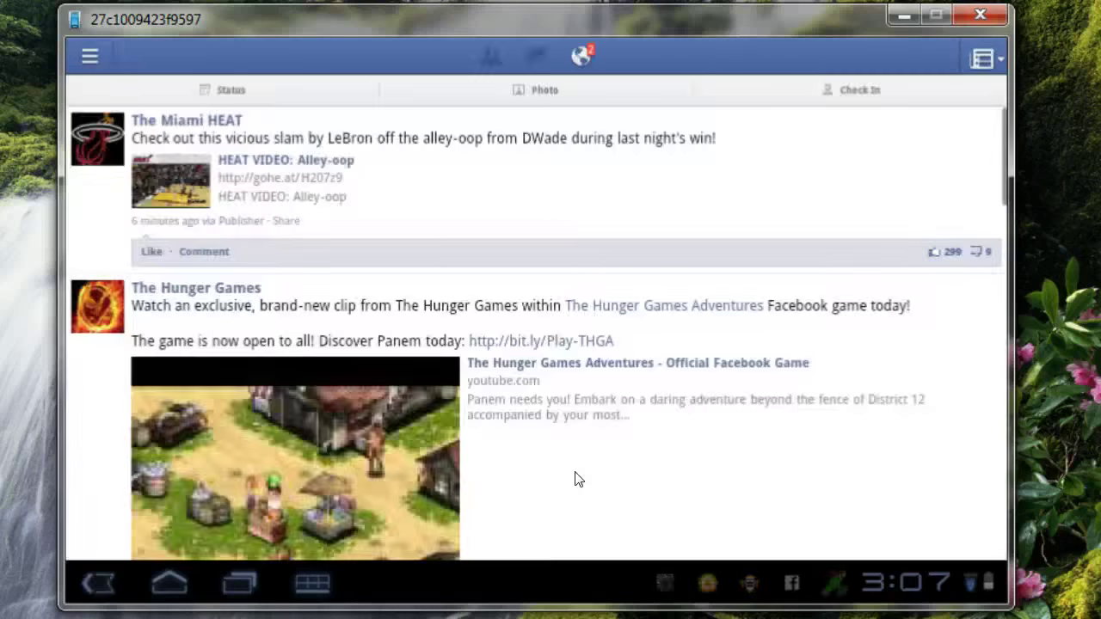